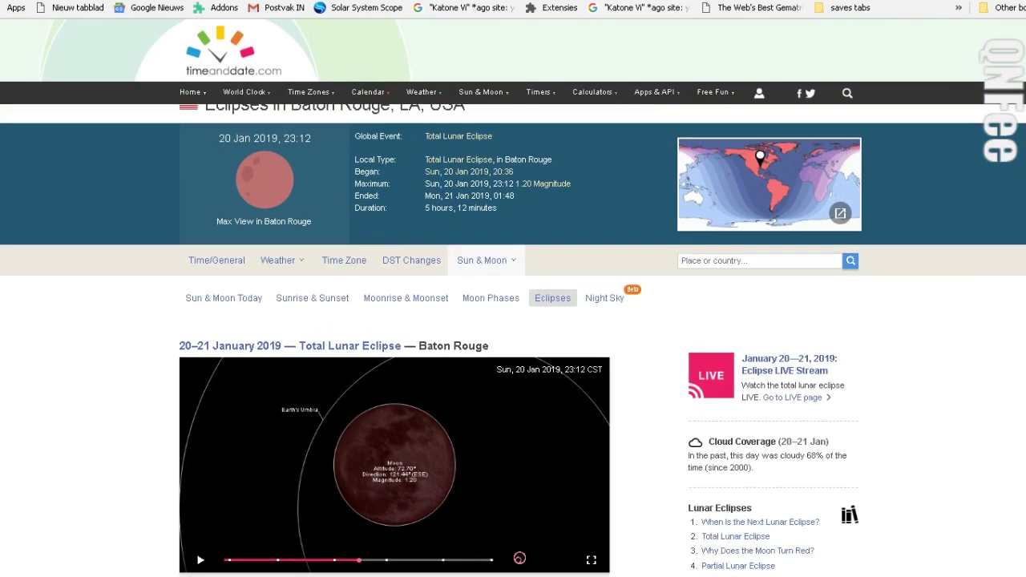
Step: Scroll the Baton Rouge eclipse page down toward its eclipse timetable
scroll(513, 320, "down", 5)
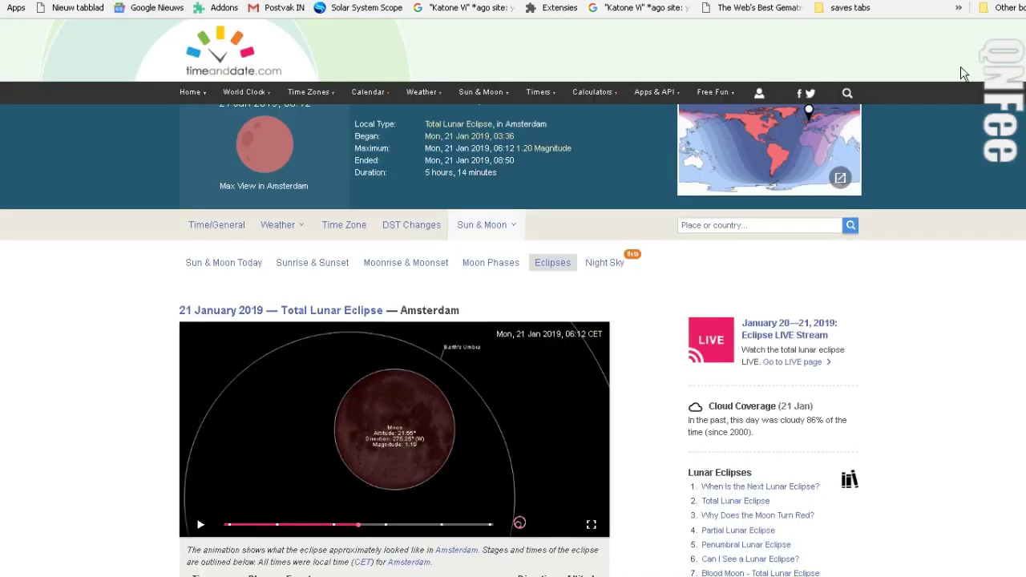
Step: Scroll down Amsterdam's 03:36–08:50 CET eclipse table to review moon directions and altitudes, then back up
scroll(513, 341, "up", 1)
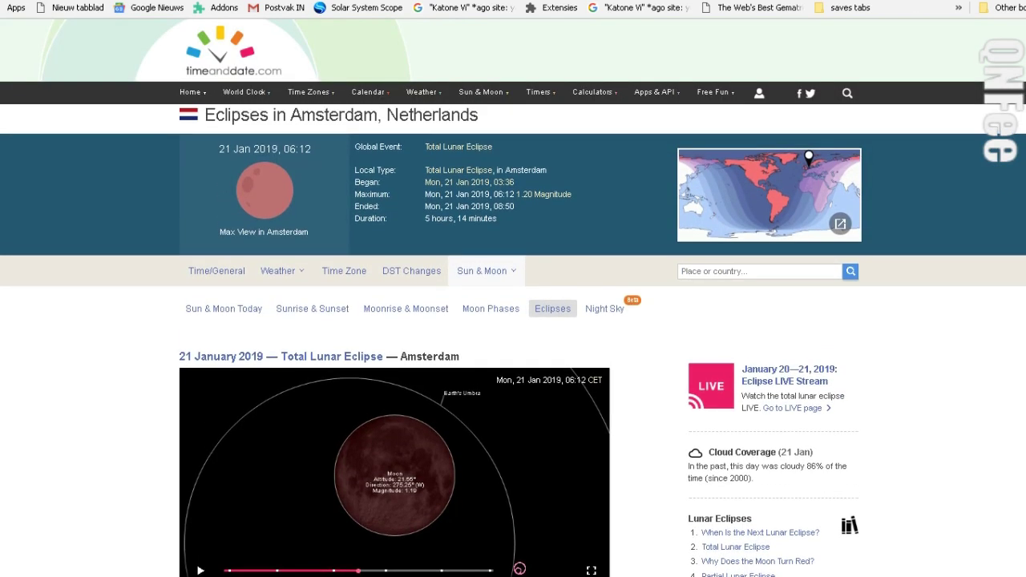
scroll(513, 336, "down", 2)
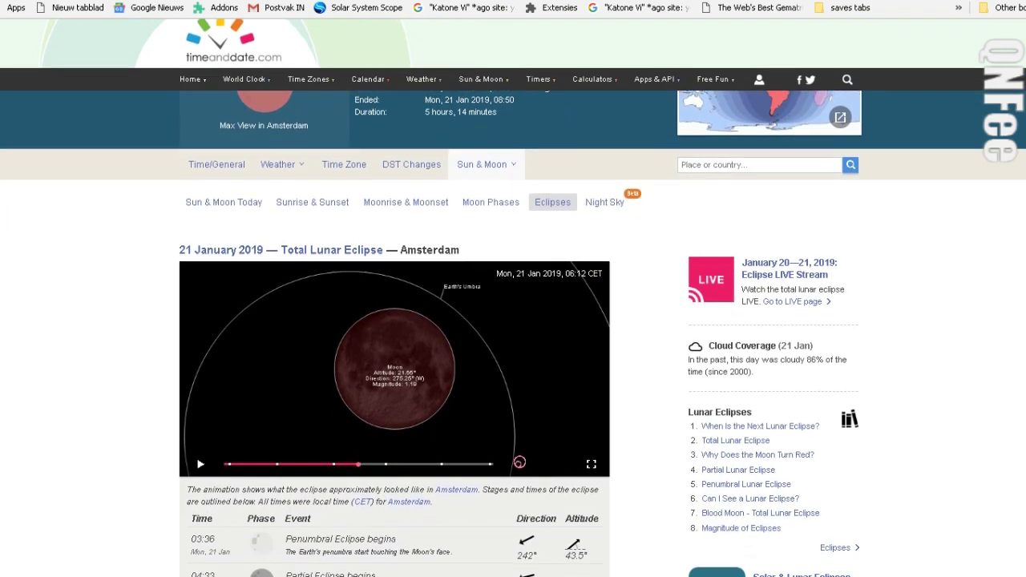
scroll(513, 336, "down", 1)
scroll(513, 337, "down", 1)
scroll(513, 336, "down", 1)
scroll(513, 337, "down", 1)
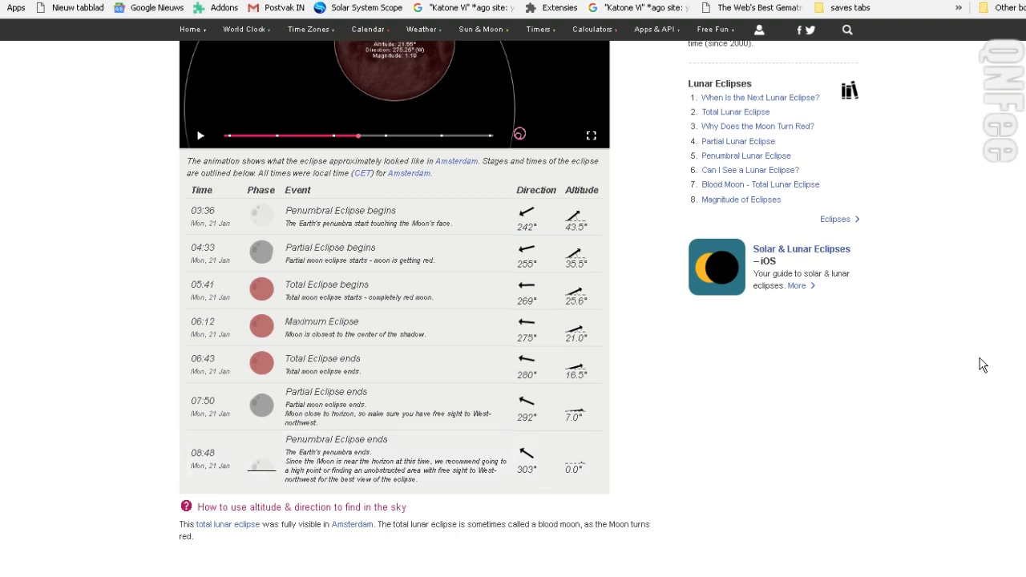
scroll(513, 320, "up", 5)
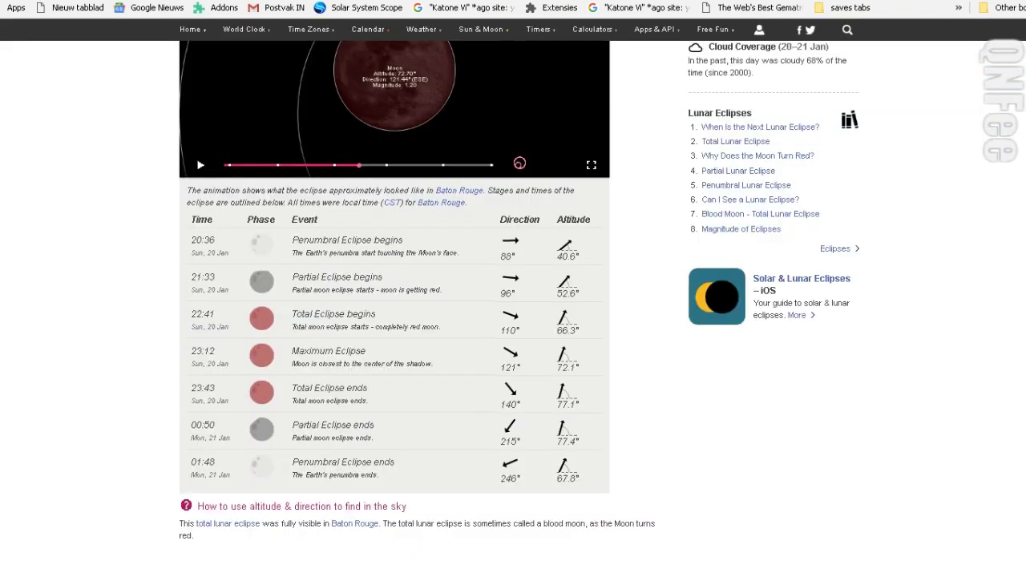
Step: Scroll the Baton Rouge eclipse page back up to the top
scroll(513, 321, "up", 3)
scroll(513, 320, "up", 1)
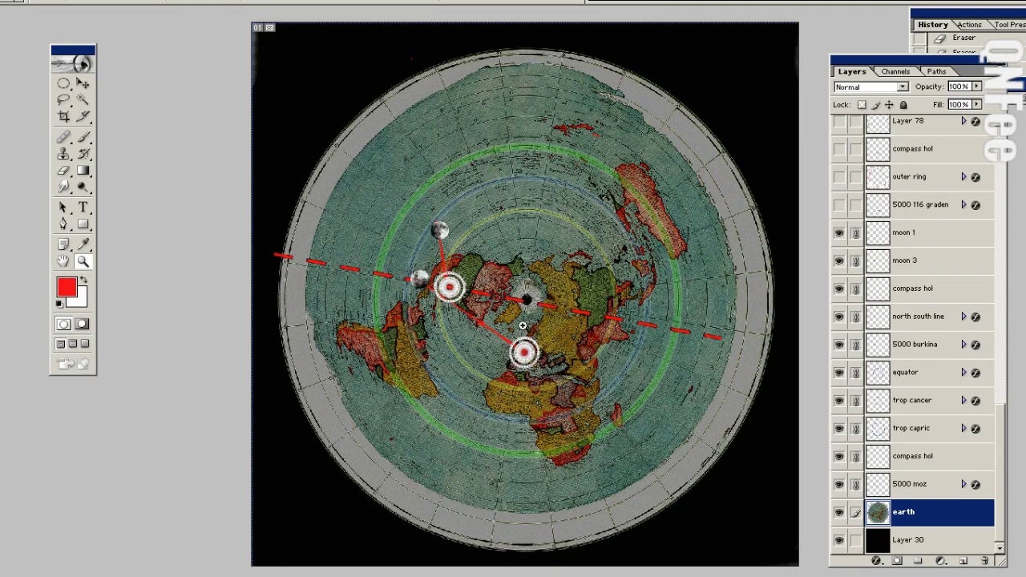
left_click(525, 355)
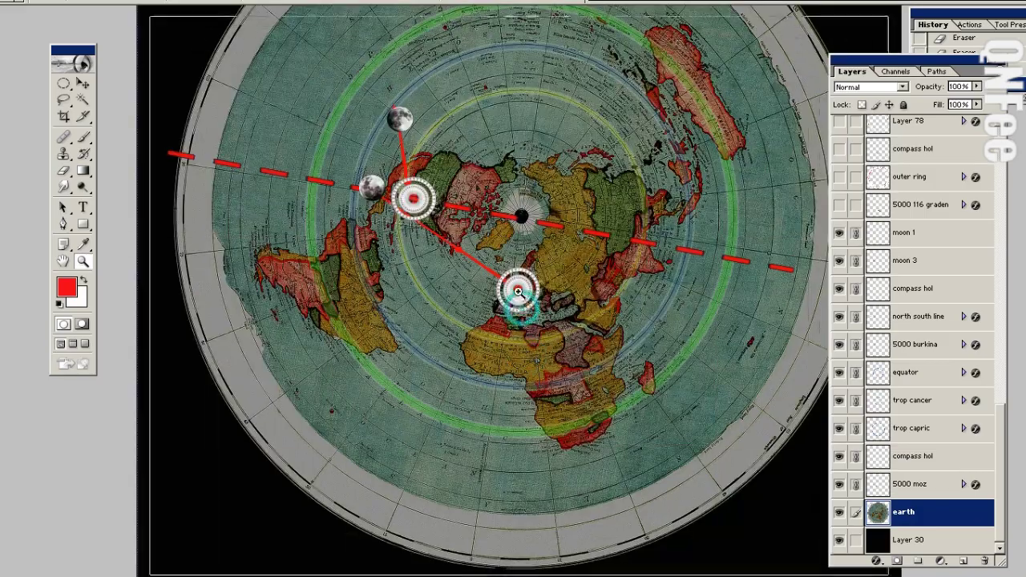
left_click(515, 288)
left_click(510, 267)
left_click(520, 290)
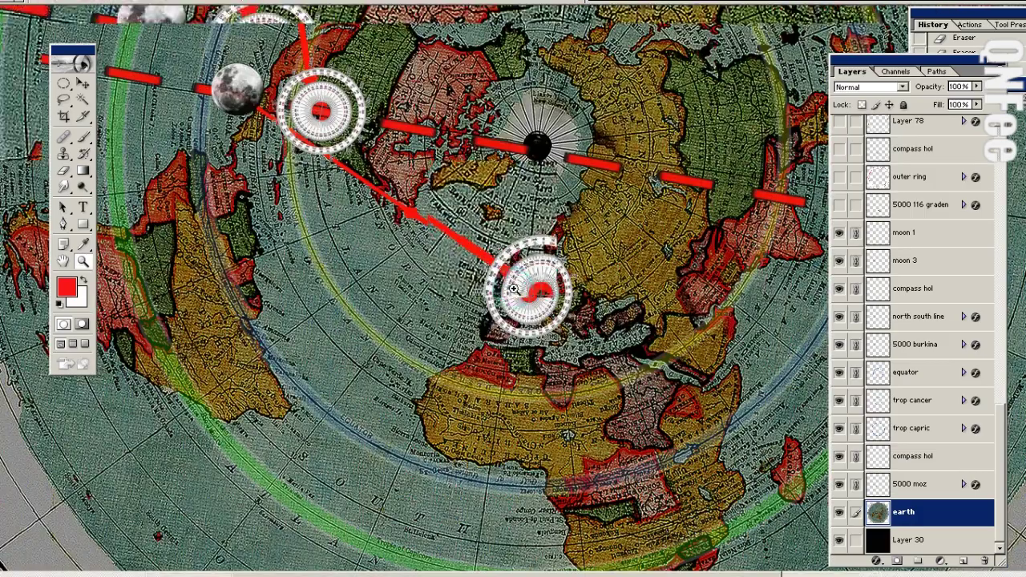
left_click(519, 289)
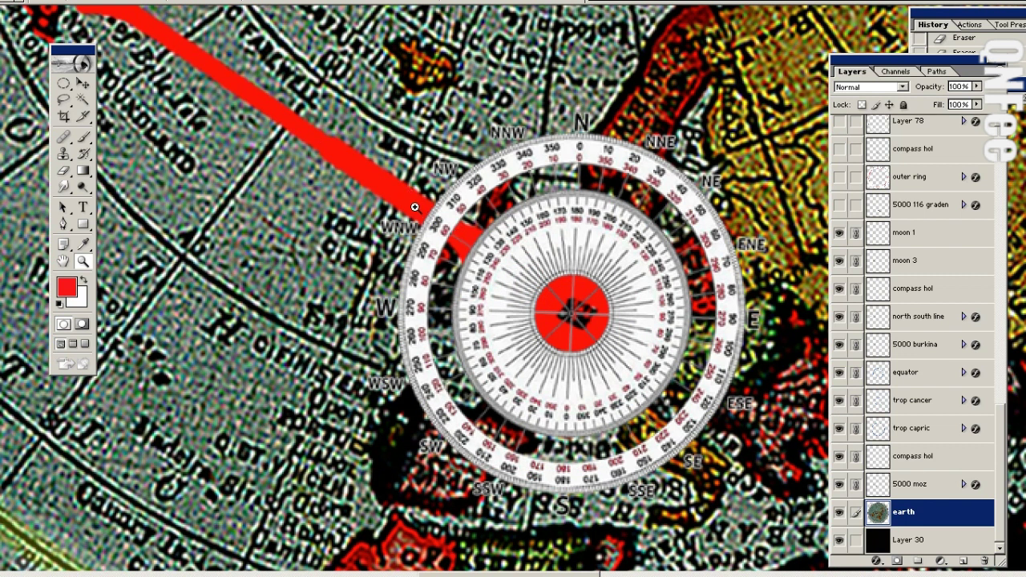
right_click(469, 247)
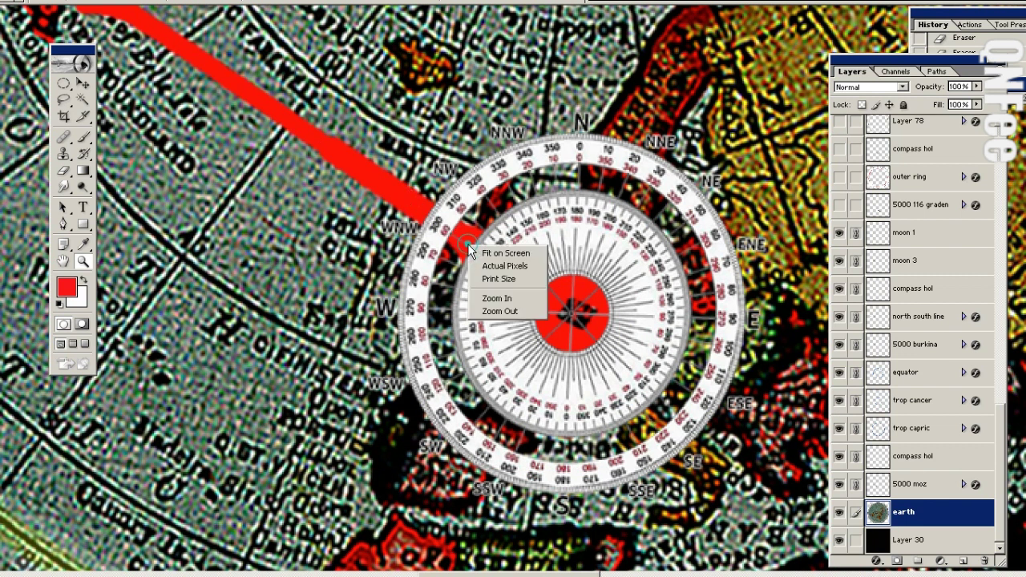
left_click(500, 254)
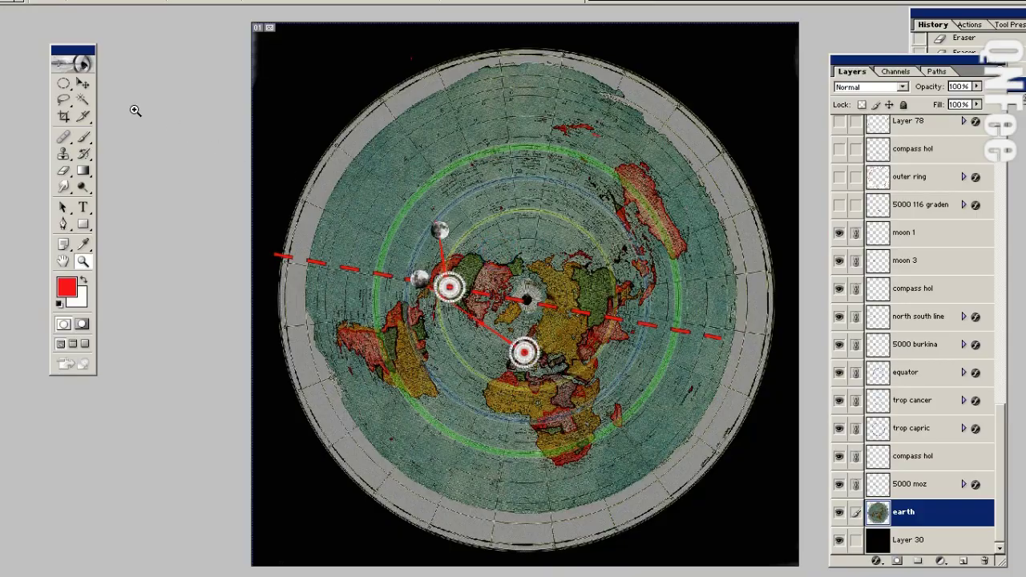
Step: Free-transform the map and rotate it until the red dashed north–south line is vertical
left_click(64, 83)
right_click(340, 186)
left_click(380, 273)
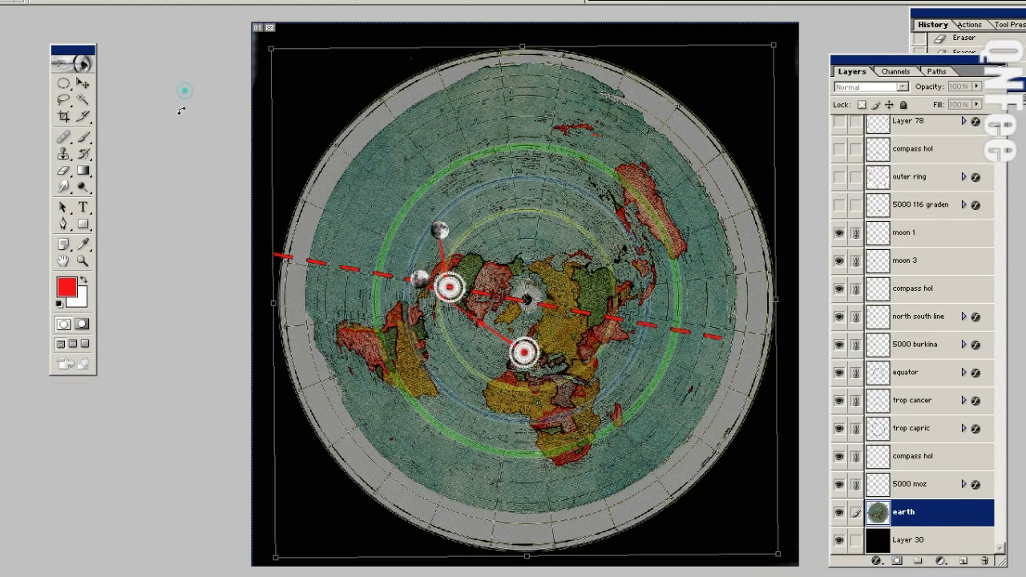
mouse_move(183, 107)
left_mouse_down()
mouse_move(160, 393)
mouse_move(142, 377)
mouse_move(201, 488)
mouse_move(116, 462)
left_mouse_up()
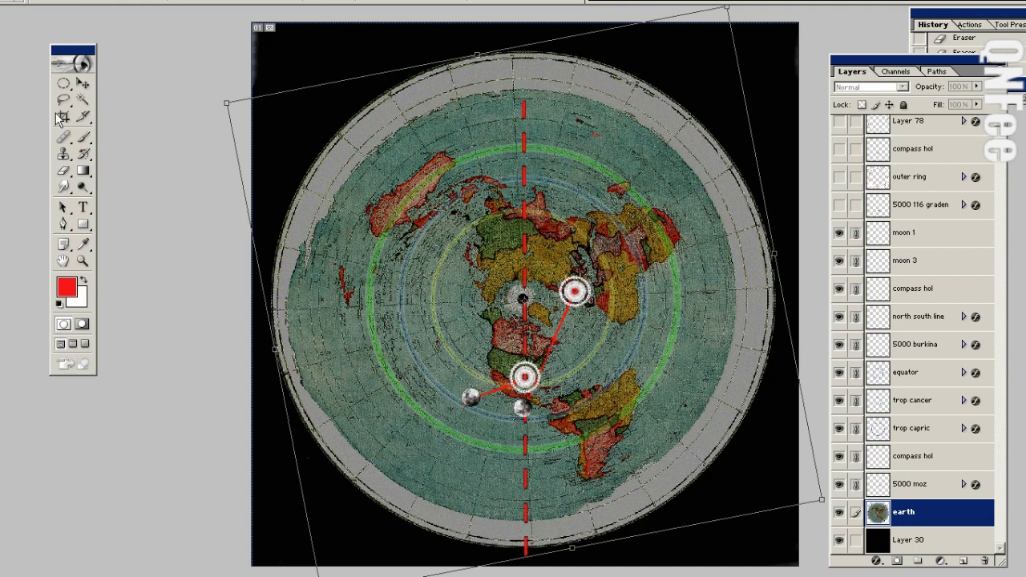
left_click(83, 83)
key("Return")
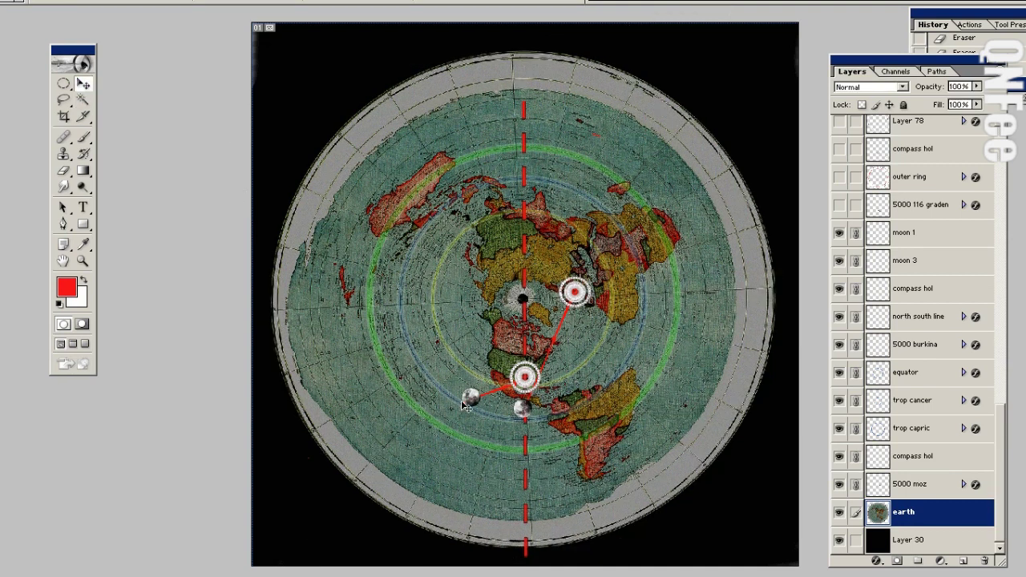
left_click(83, 262)
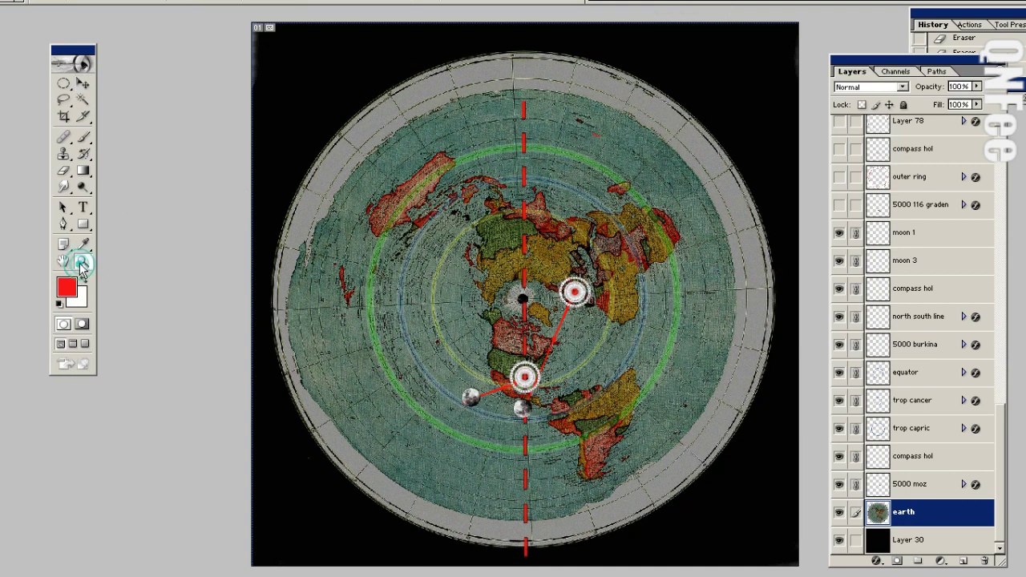
left_click(522, 401)
left_click(521, 325)
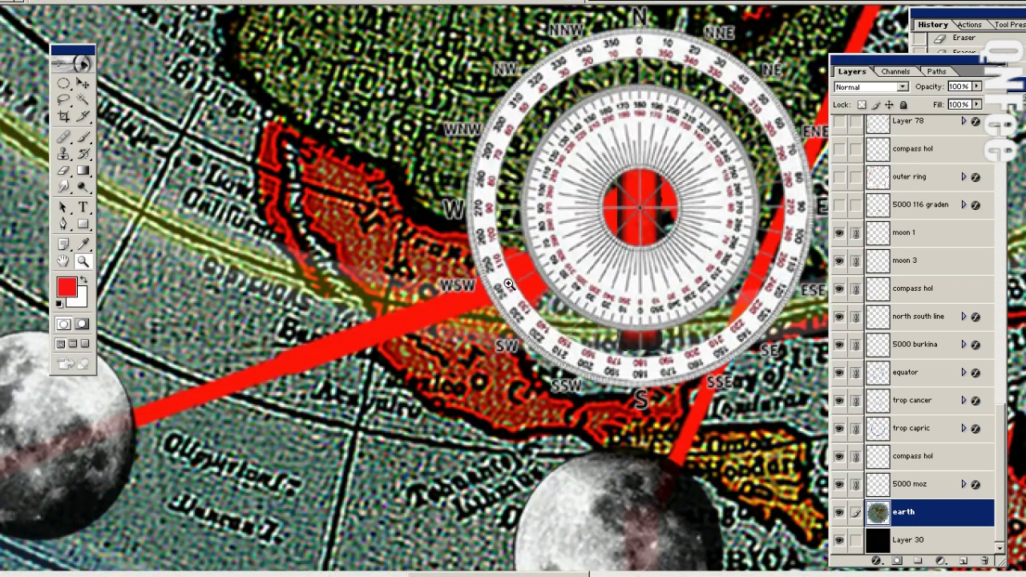
right_click(528, 283)
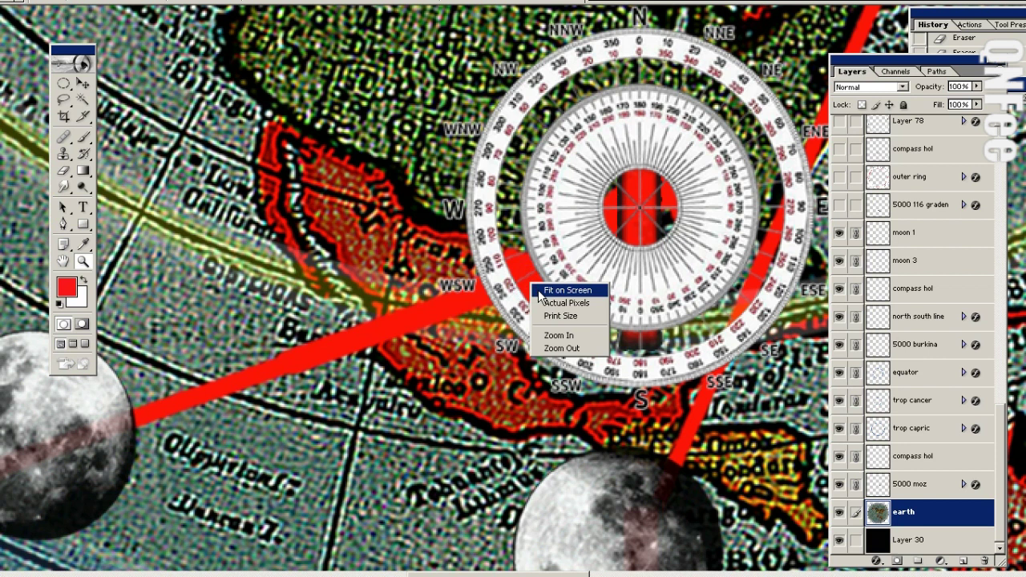
left_click(561, 290)
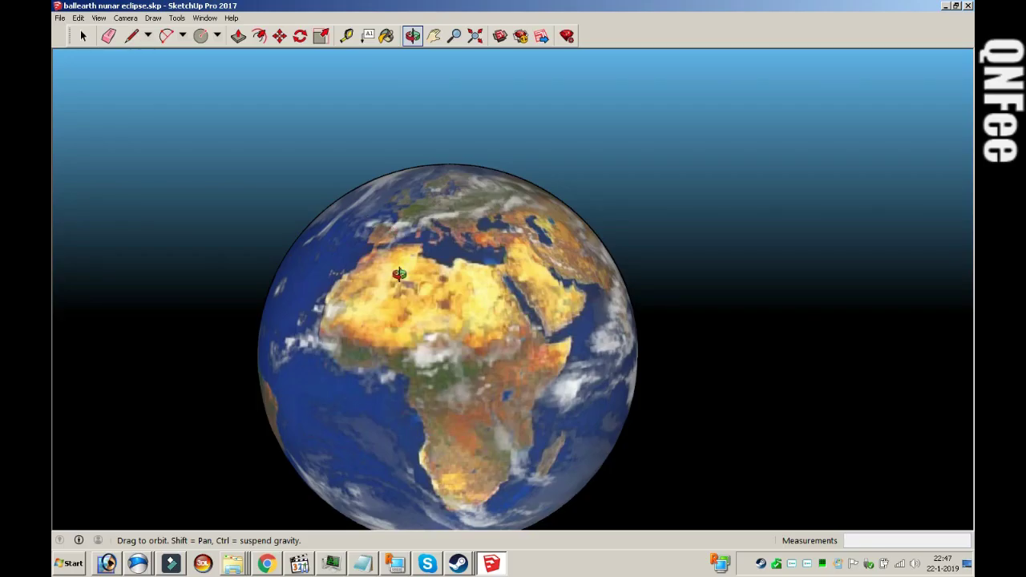
Step: Orbit the globe through the Atlantic, Americas and Pacific round to a centred Africa
mouse_move(367, 302)
left_mouse_down()
mouse_move(572, 319)
mouse_move(555, 325)
left_mouse_up()
left_click_drag(412, 342, 492, 350)
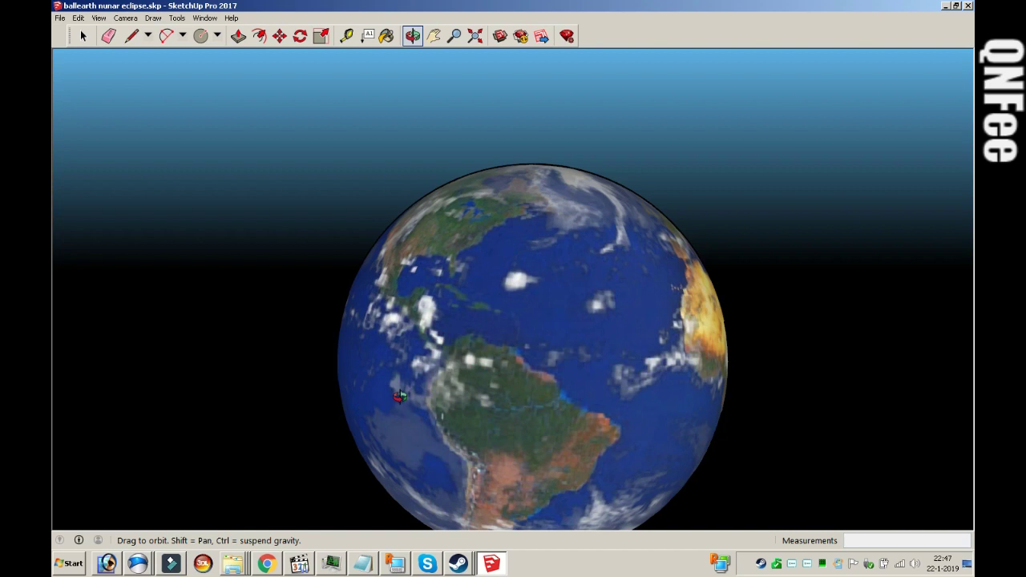
mouse_move(401, 364)
left_mouse_down()
mouse_move(796, 355)
mouse_move(622, 359)
left_mouse_up()
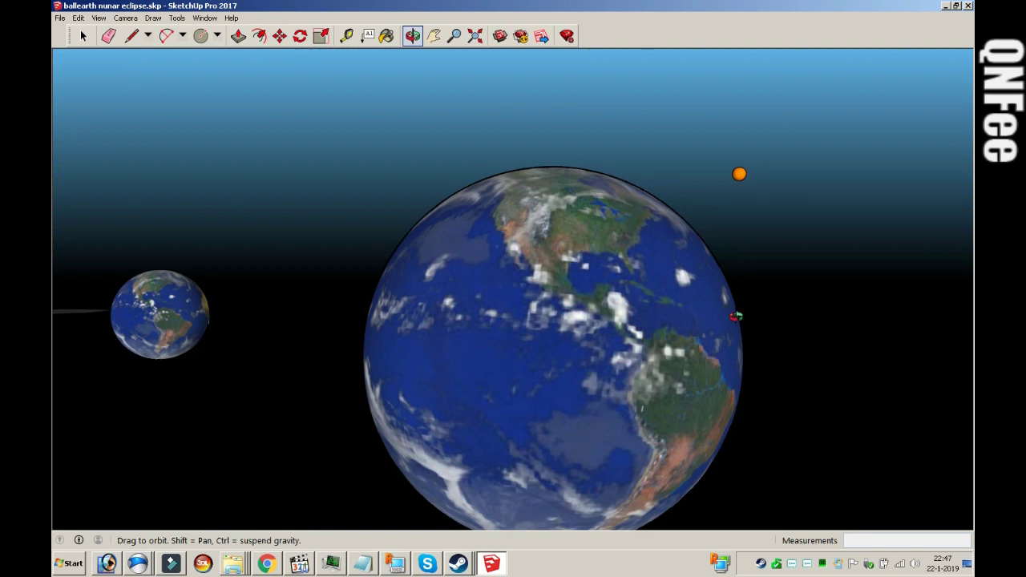
mouse_move(736, 316)
left_mouse_down()
mouse_move(754, 334)
mouse_move(245, 394)
mouse_move(194, 361)
left_mouse_up()
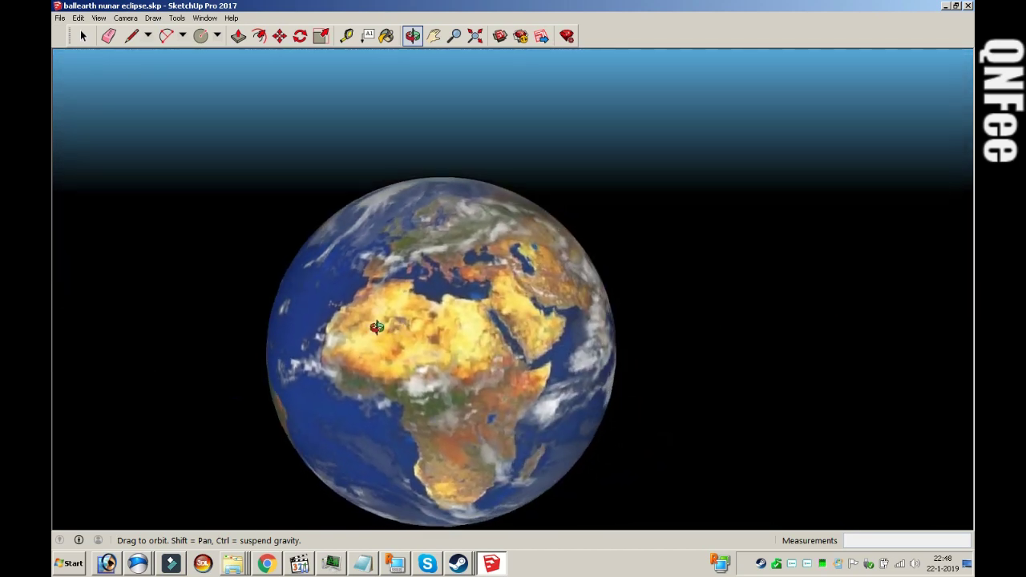
left_click_drag(376, 327, 376, 307)
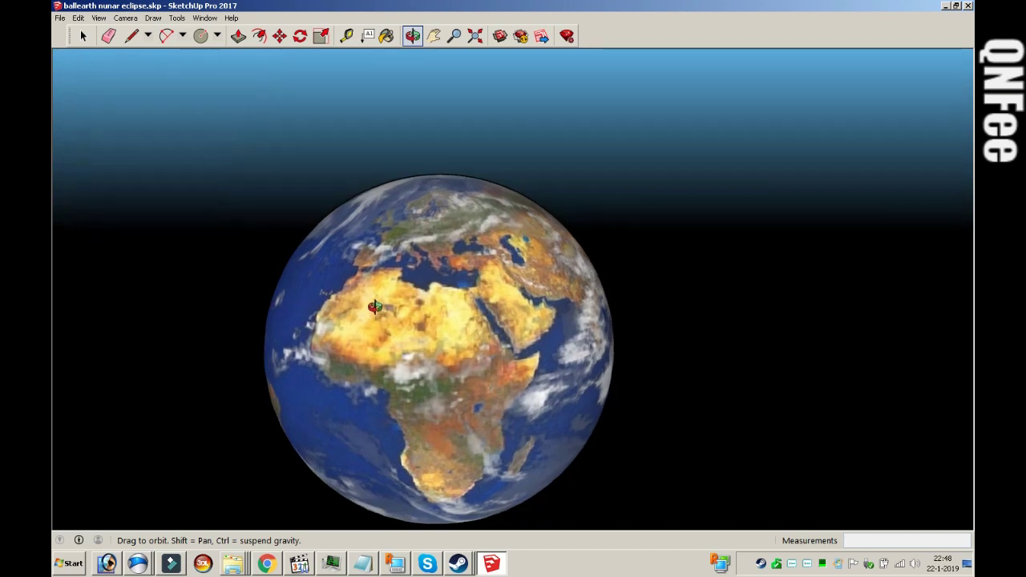
Step: Zoom in on North Africa and pan to bring Europe into close view
left_click(454, 35)
left_click_drag(445, 266, 457, 138)
left_click(433, 36)
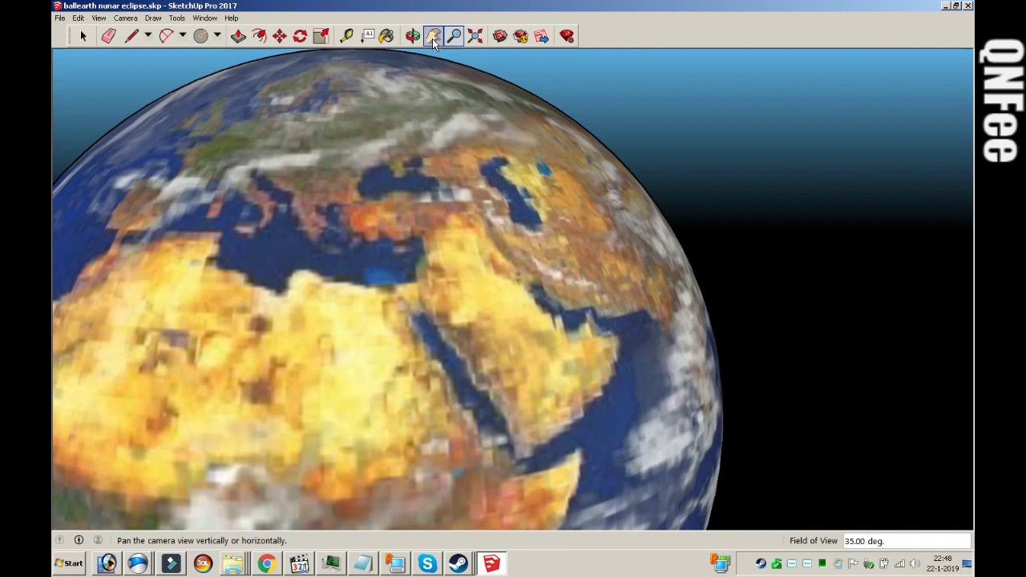
left_click(432, 36)
left_click_drag(328, 133, 529, 272)
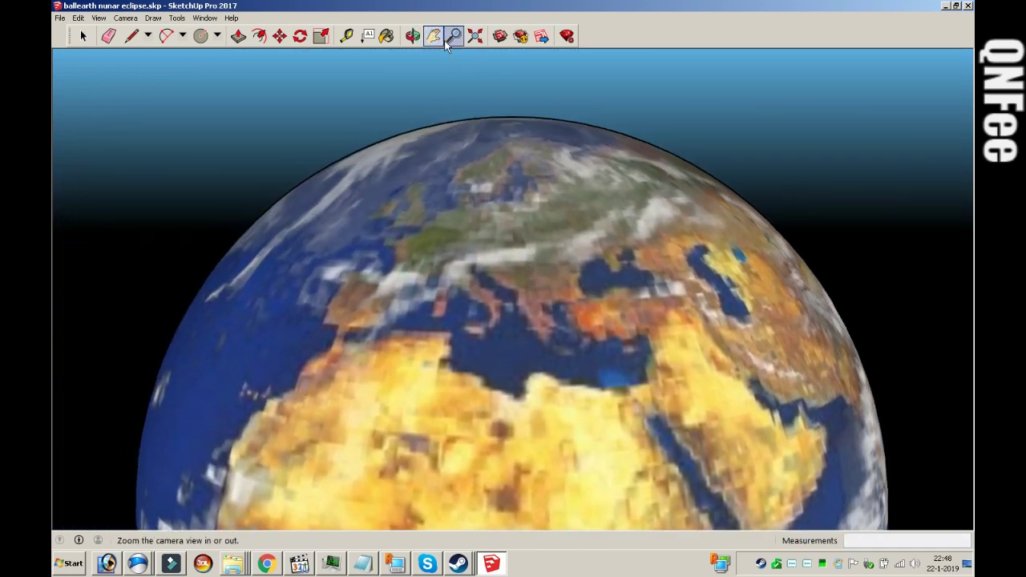
left_click(453, 35)
scroll(449, 243, "up", 3)
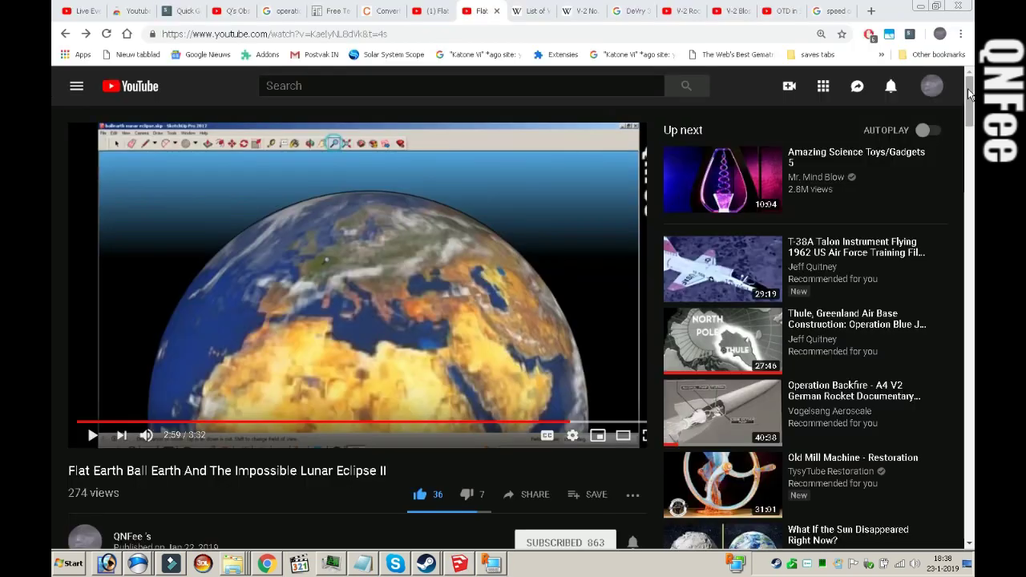
Step: Scroll down to the Flat Earth Ball Earth video's comments, then return to the SketchUp globe
left_click_drag(970, 95, 956, 215)
mouse_move(360, 281)
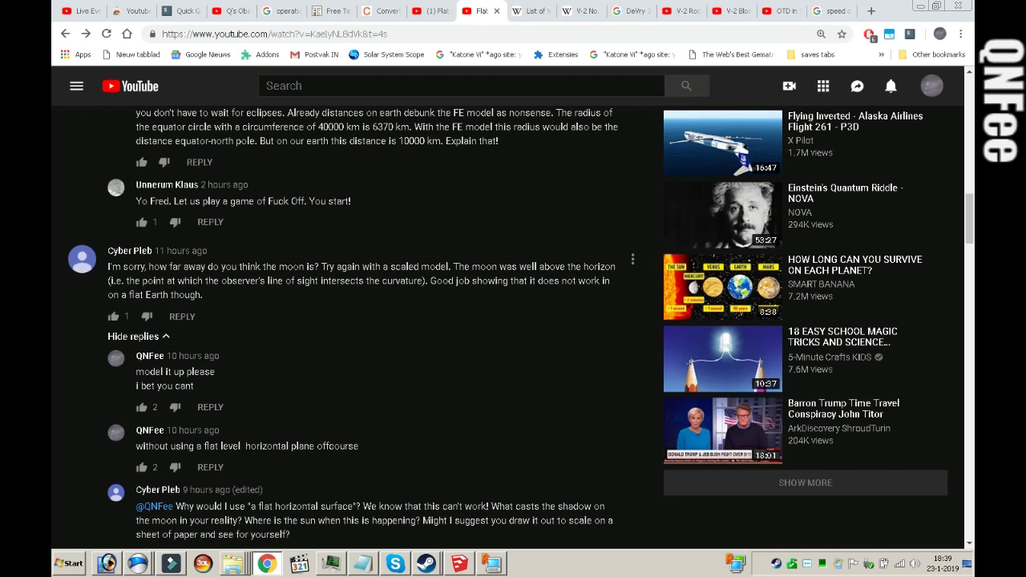
left_click(459, 566)
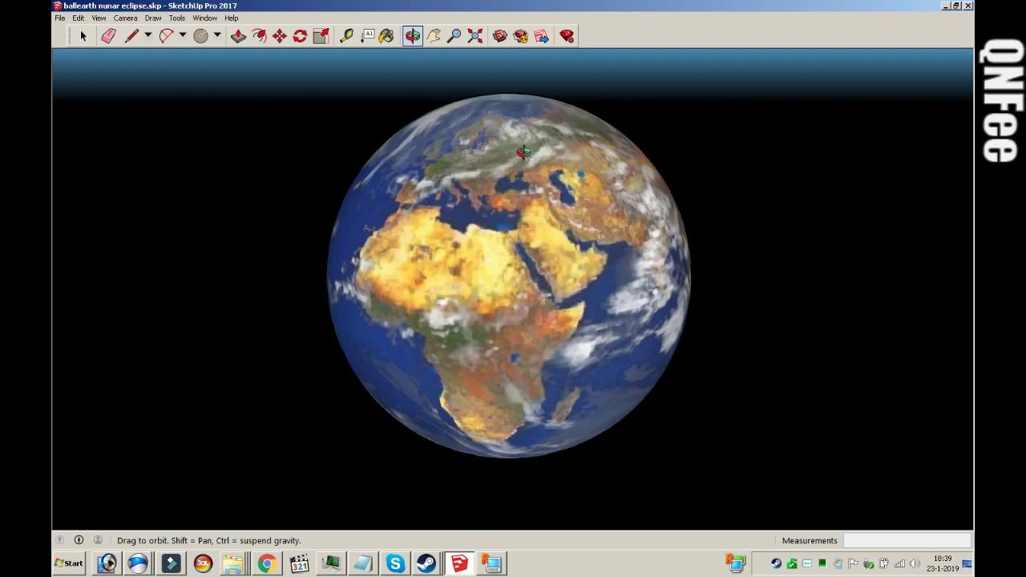
Step: Orbit the globe over the north polar cap and round past the Atlantic to the Americas
left_click_drag(520, 158, 502, 288)
left_click_drag(502, 215, 492, 362)
left_click_drag(500, 234, 494, 295)
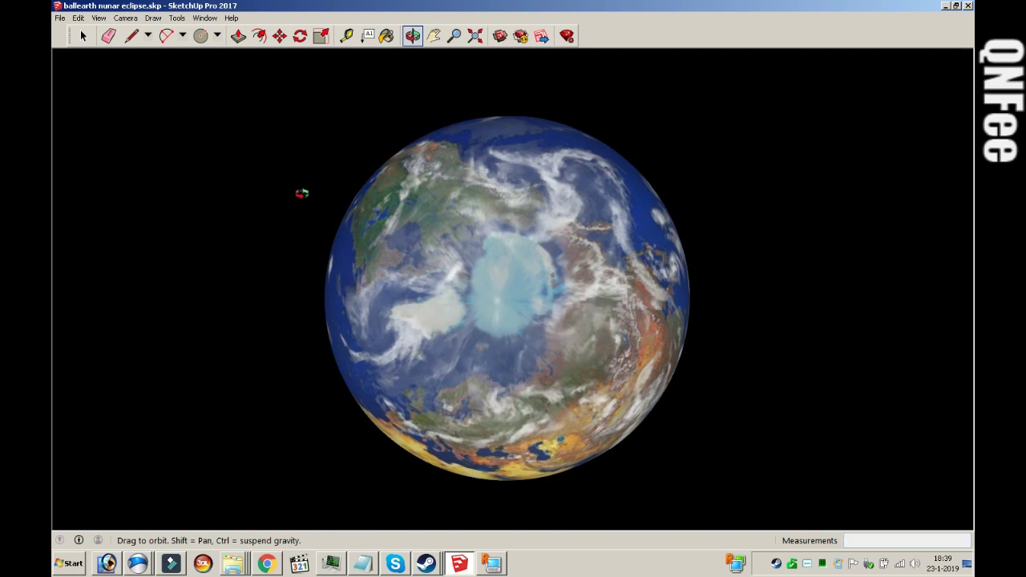
mouse_move(497, 300)
left_mouse_down()
mouse_move(722, 119)
mouse_move(442, 186)
left_mouse_up()
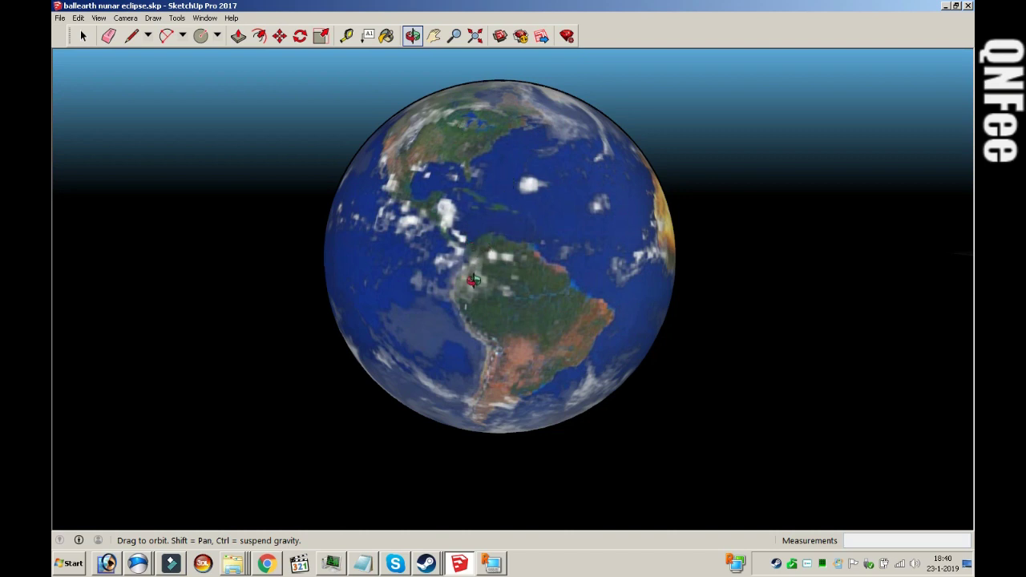
Step: Orbit and slightly pan the globe so Africa faces forward with Europe and Arabia above
left_click_drag(619, 252, 555, 238)
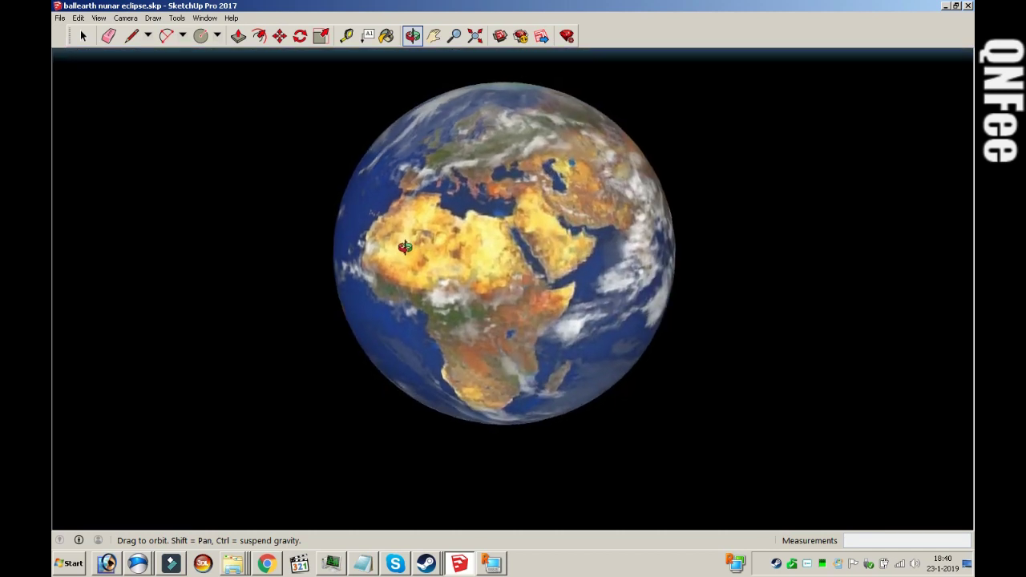
left_click_drag(555, 237, 472, 178)
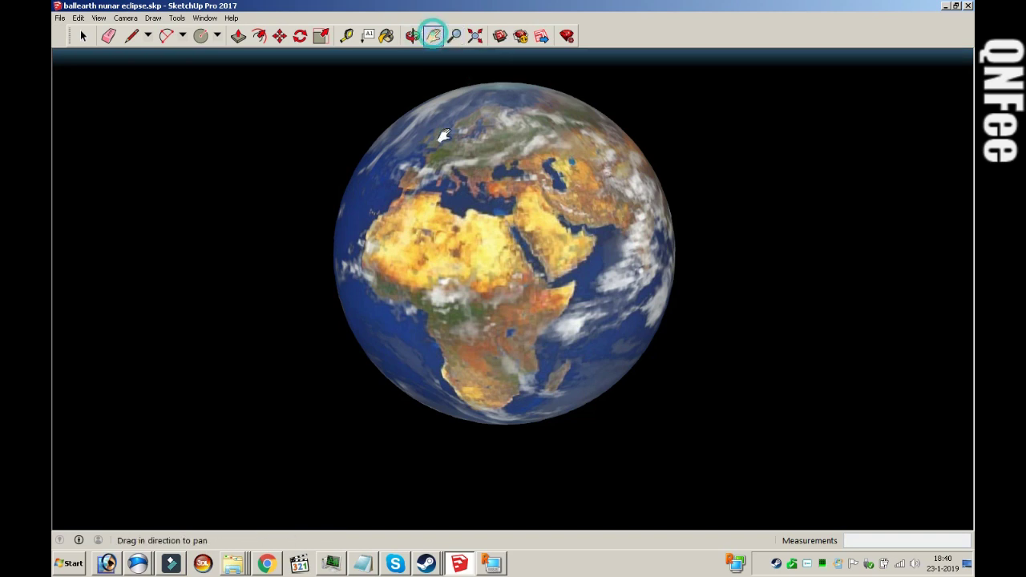
left_click_drag(423, 56, 428, 91, "shift")
mouse_move(521, 117)
left_mouse_down()
mouse_move(519, 204)
mouse_move(507, 198)
left_mouse_up()
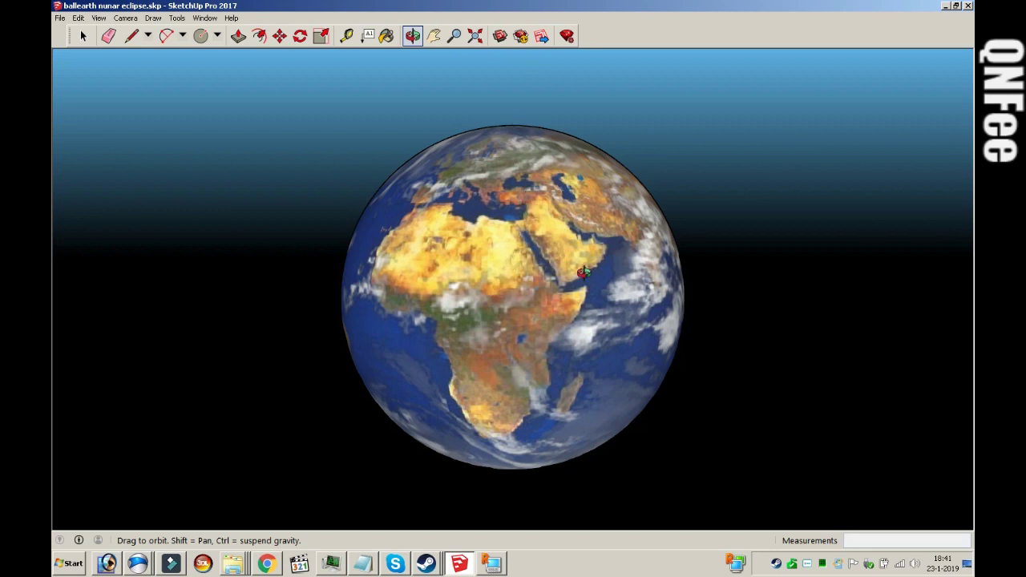
Step: Orbit the globe round to Asia and the Pacific and back, tilting to show more Europe
left_click_drag(653, 302, 485, 330)
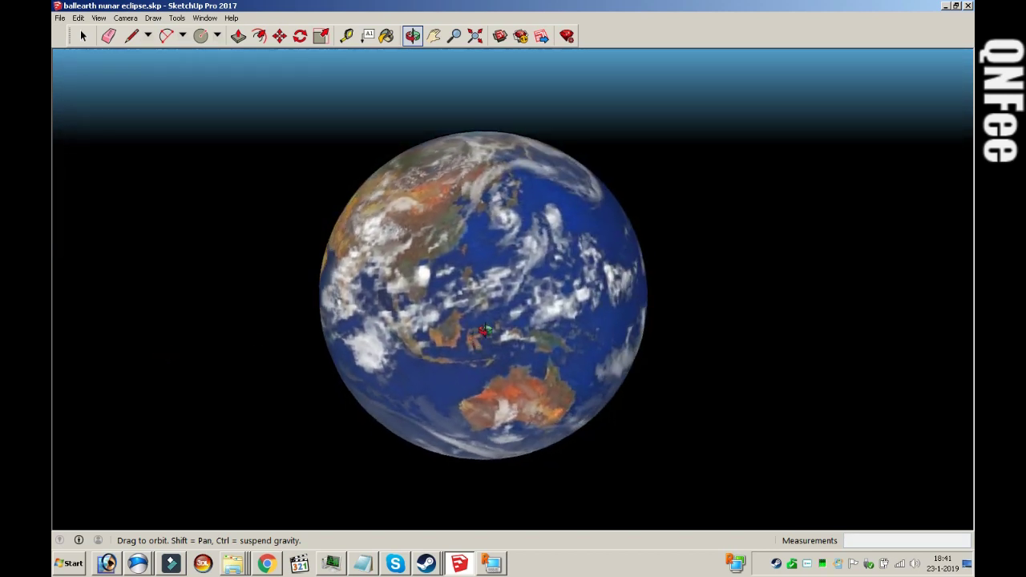
mouse_move(712, 333)
left_mouse_down()
mouse_move(364, 297)
mouse_move(656, 287)
left_mouse_up()
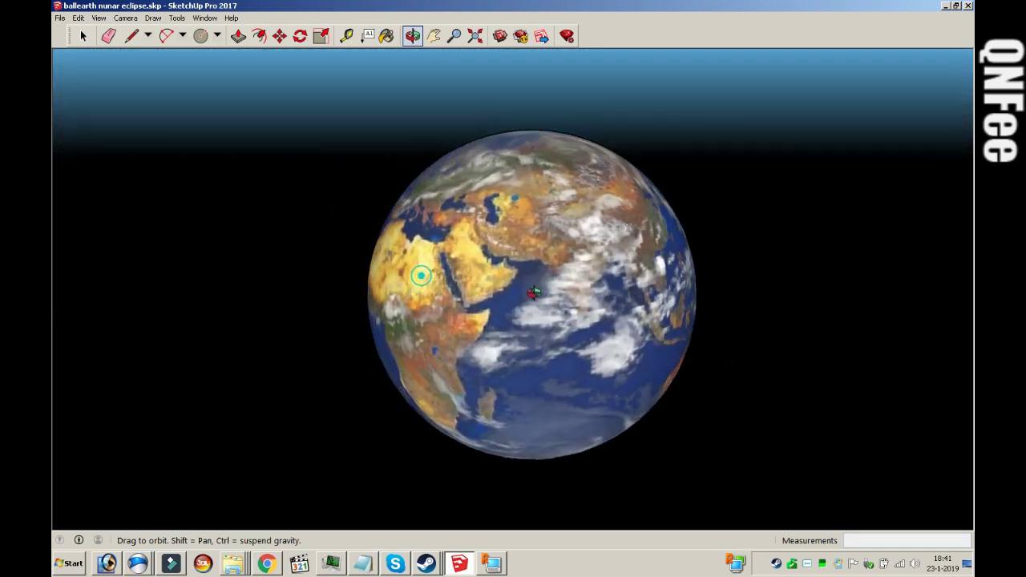
left_click_drag(531, 286, 575, 284)
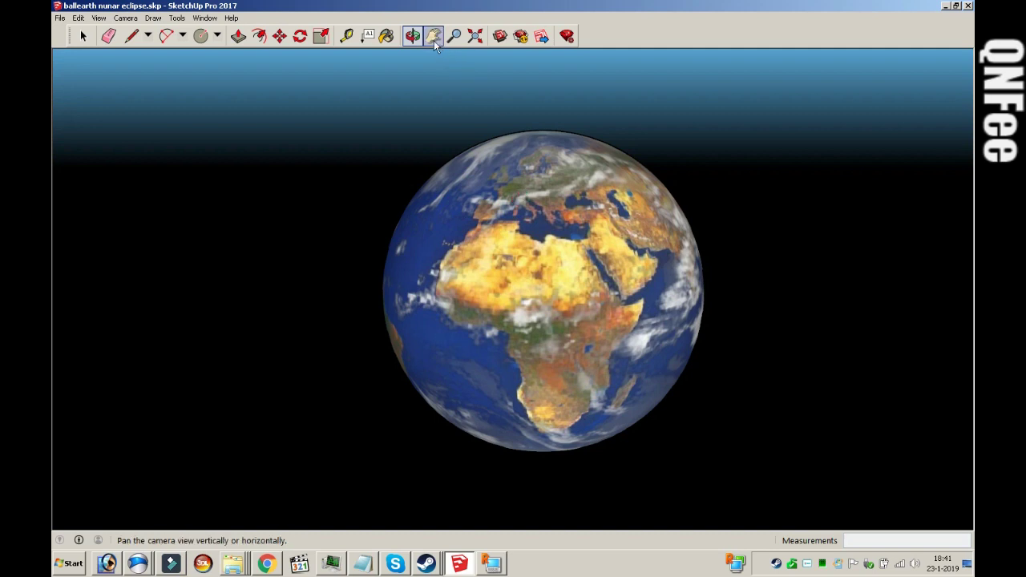
Step: Zoom in and pan until North Africa, the Mediterranean and Europe fill the view
left_click(455, 37)
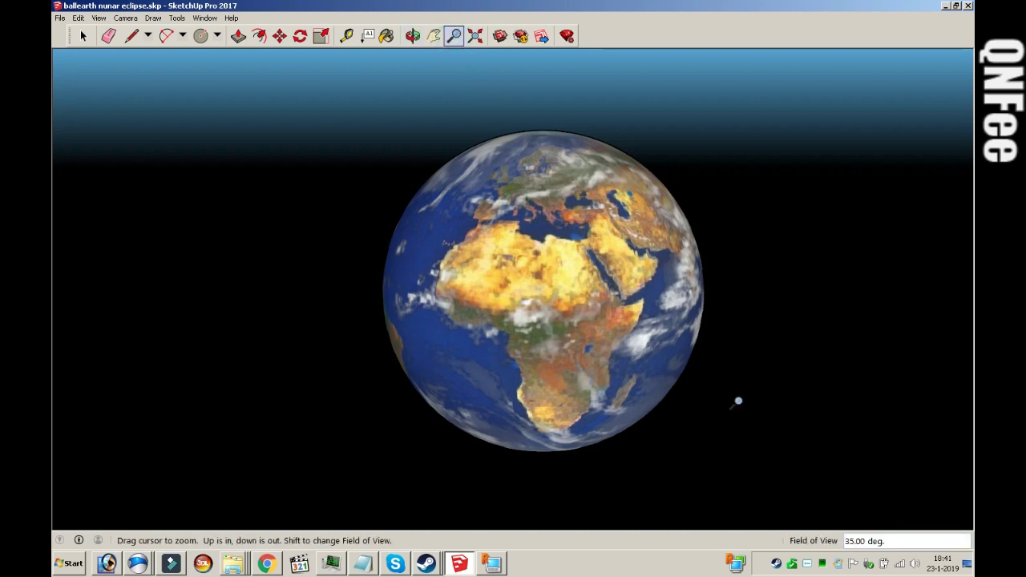
left_click_drag(721, 205, 719, 186)
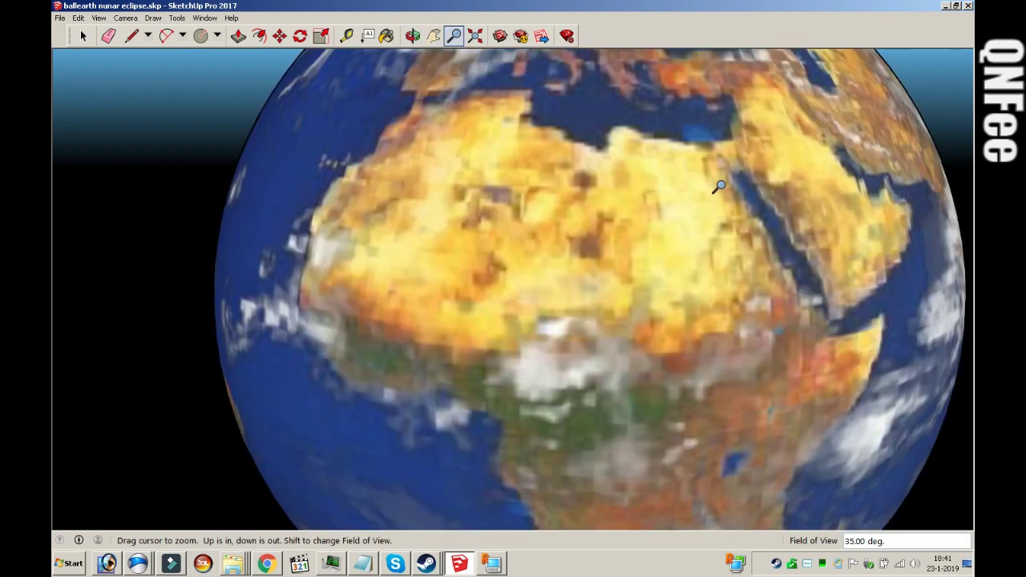
left_click(434, 35)
left_click_drag(513, 136, 531, 277)
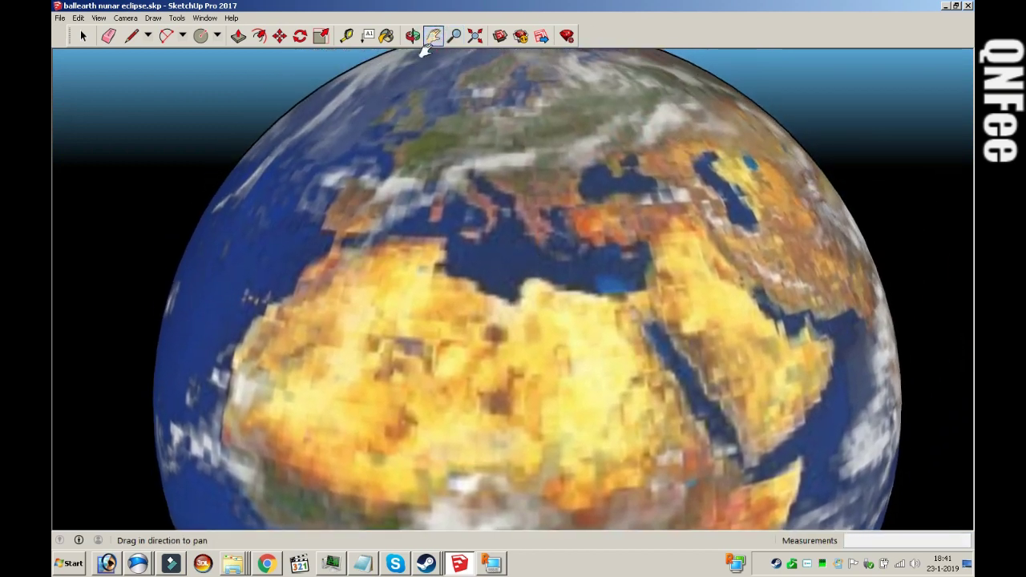
left_click(454, 36)
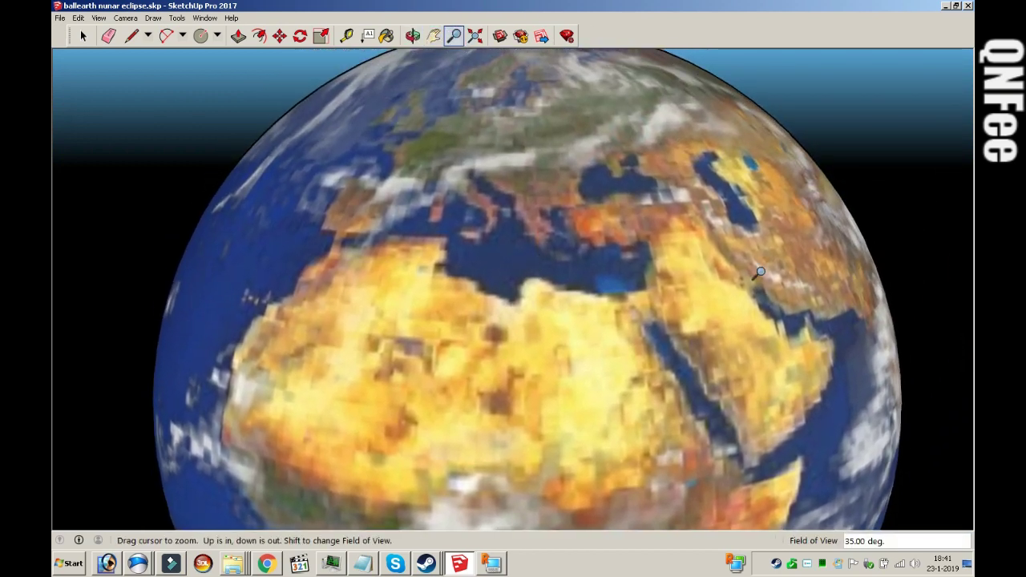